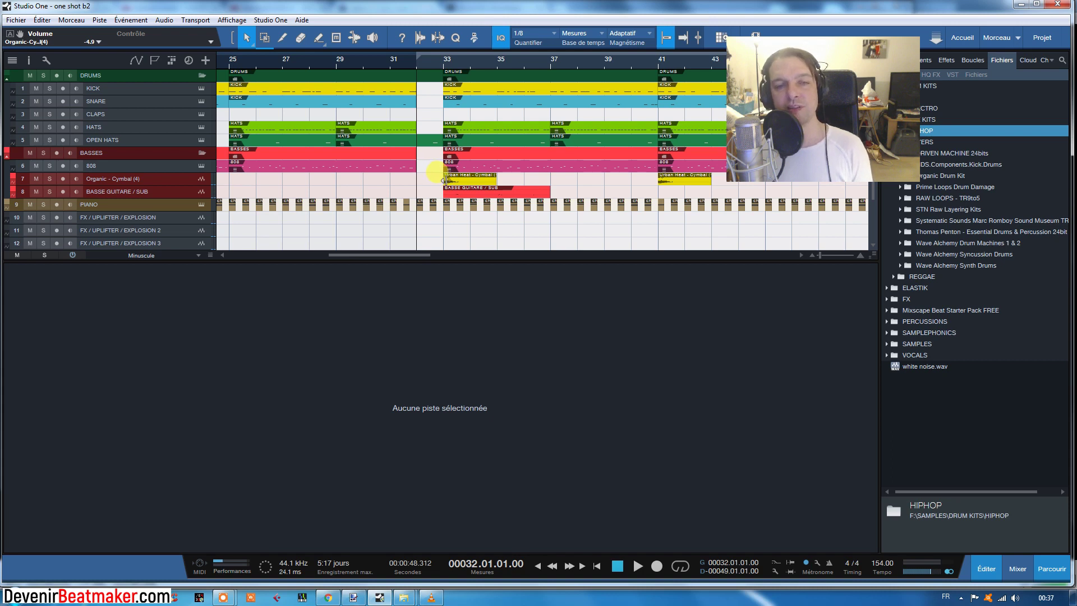
Play the arrangement twice from bar 32 to hear the cymbal entering at bar 33
{"action": "left_click", "coordinate": [469, 171]}
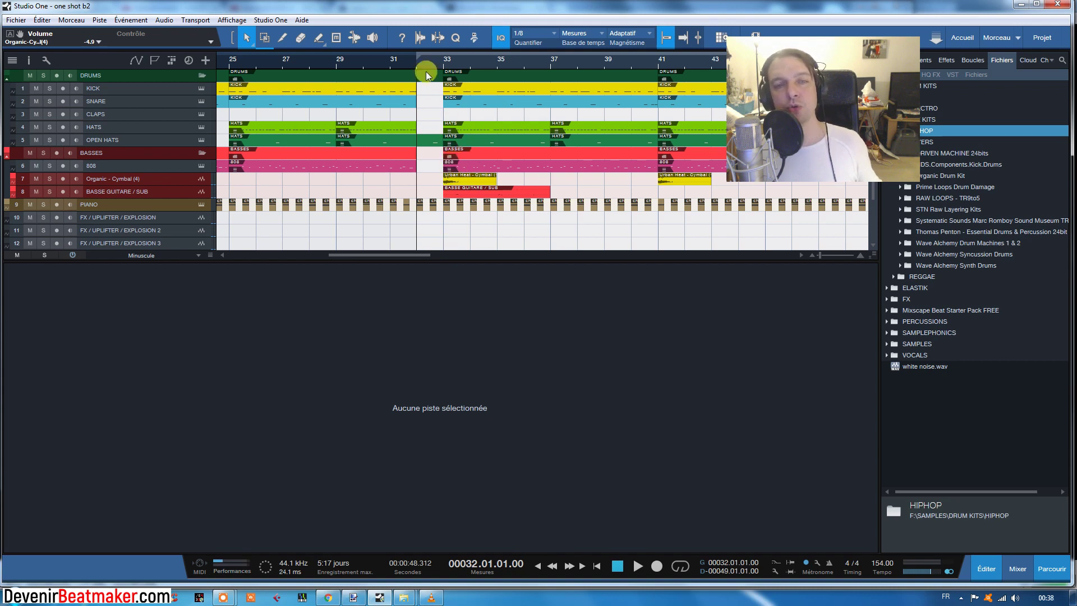
{"action": "key", "text": "space"}
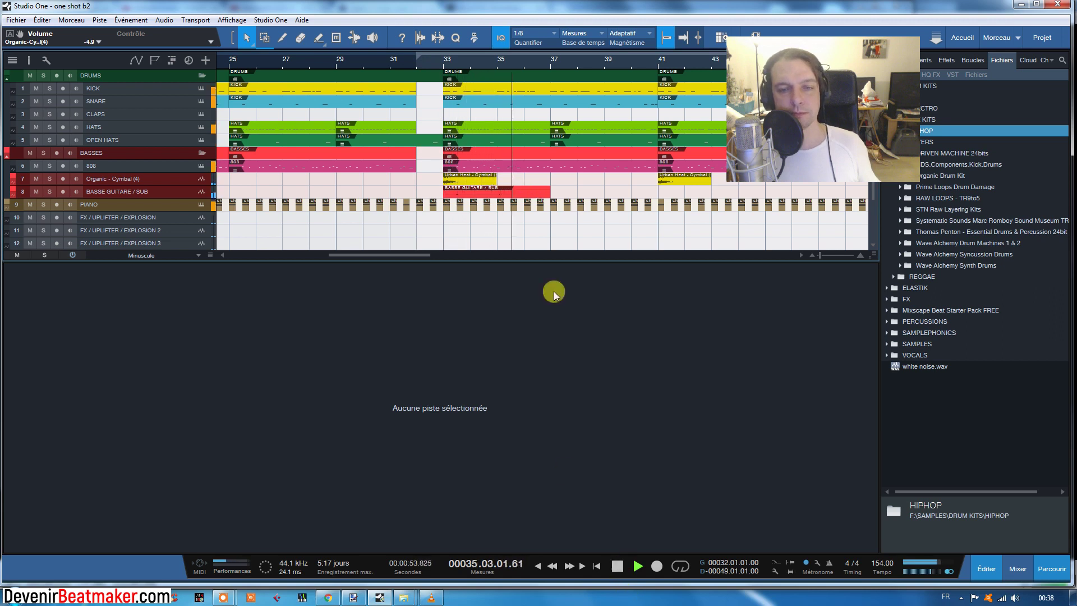
{"action": "left_click", "coordinate": [617, 566]}
{"action": "key", "text": "space"}
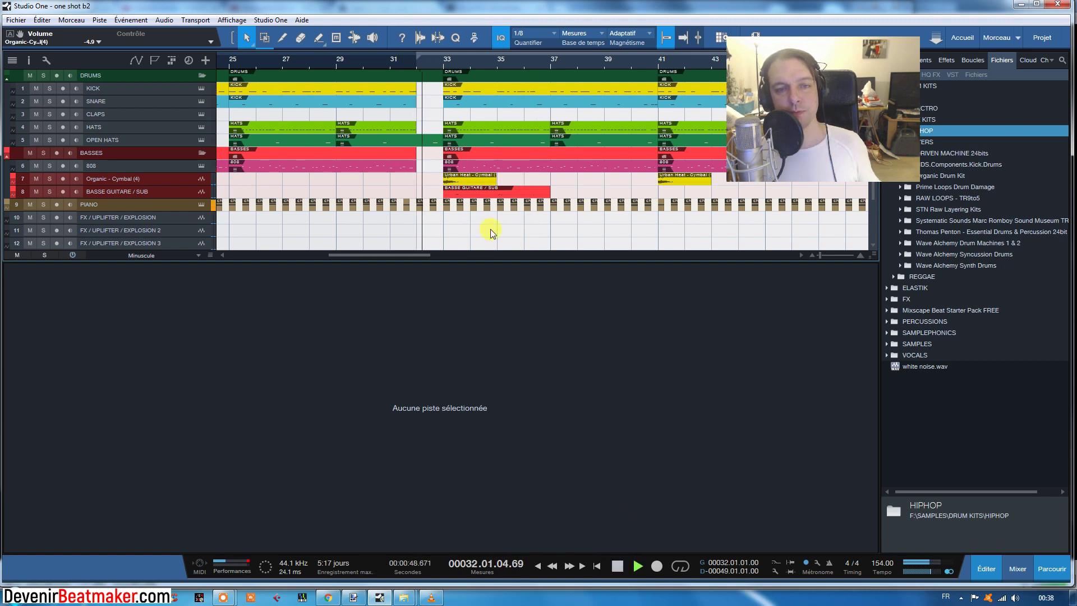
{"action": "left_click", "coordinate": [618, 567]}
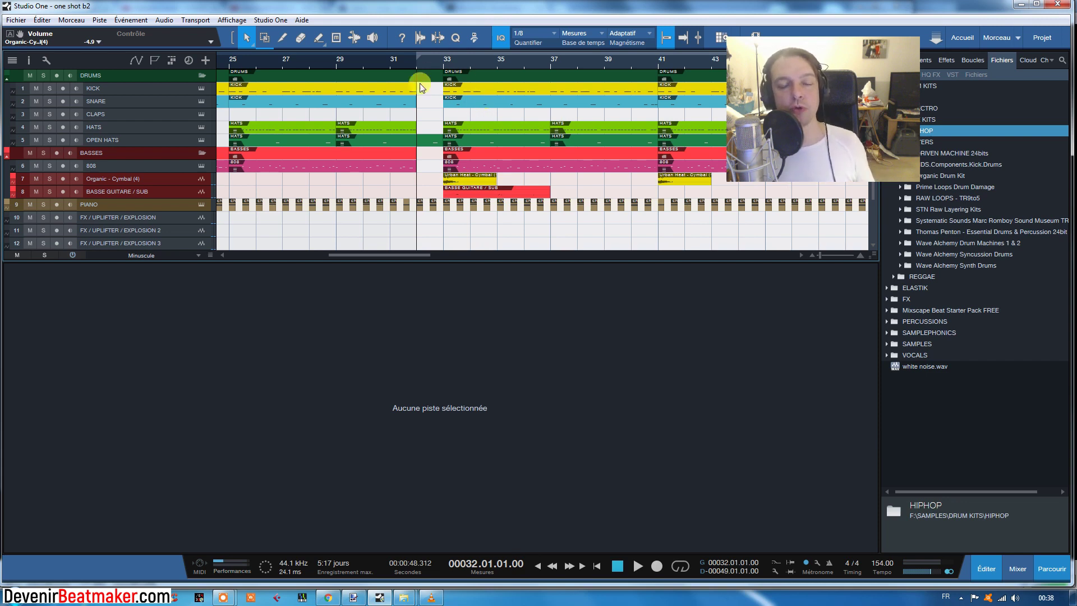
Open the cymbal event at bar 33 for audio editing, add a very short fade-in, and audition it from bar 32
{"action": "double_click", "coordinate": [471, 178]}
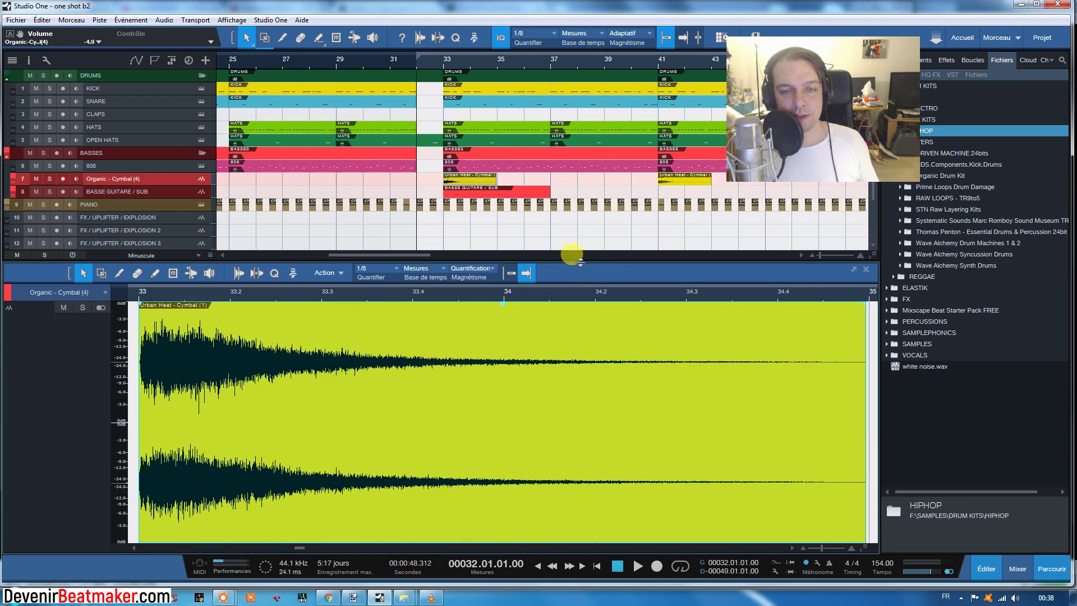
{"action": "left_click_drag", "start_coordinate": [572, 255], "coordinate": [583, 181]}
{"action": "left_click_drag", "start_coordinate": [156, 221], "coordinate": [253, 217]}
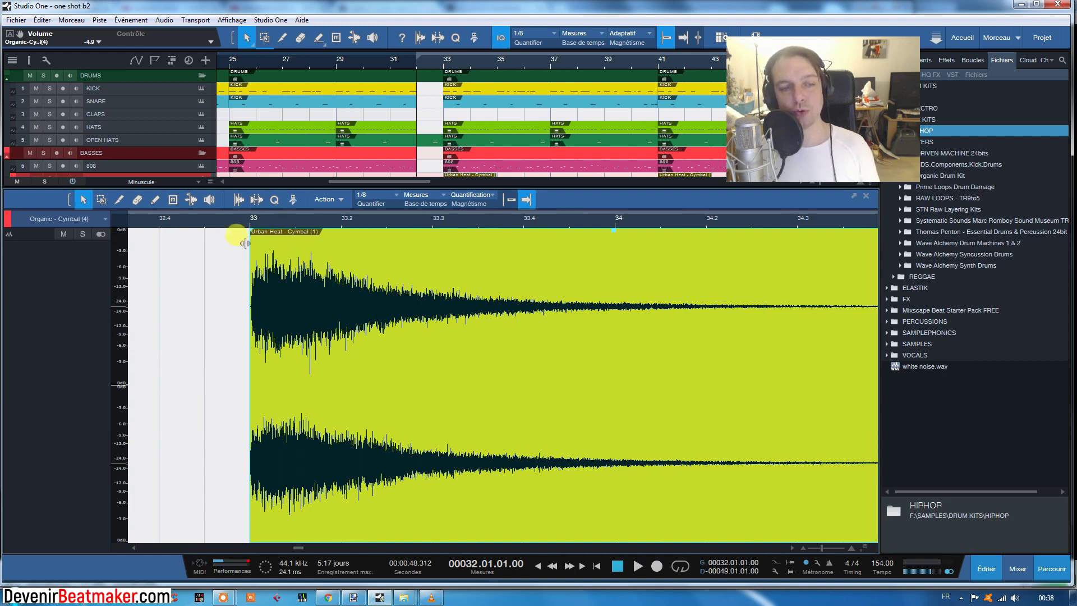
{"action": "mouse_move", "coordinate": [250, 229]}
{"action": "left_mouse_down"}
{"action": "mouse_move", "coordinate": [295, 240]}
{"action": "mouse_move", "coordinate": [259, 236]}
{"action": "left_mouse_up"}
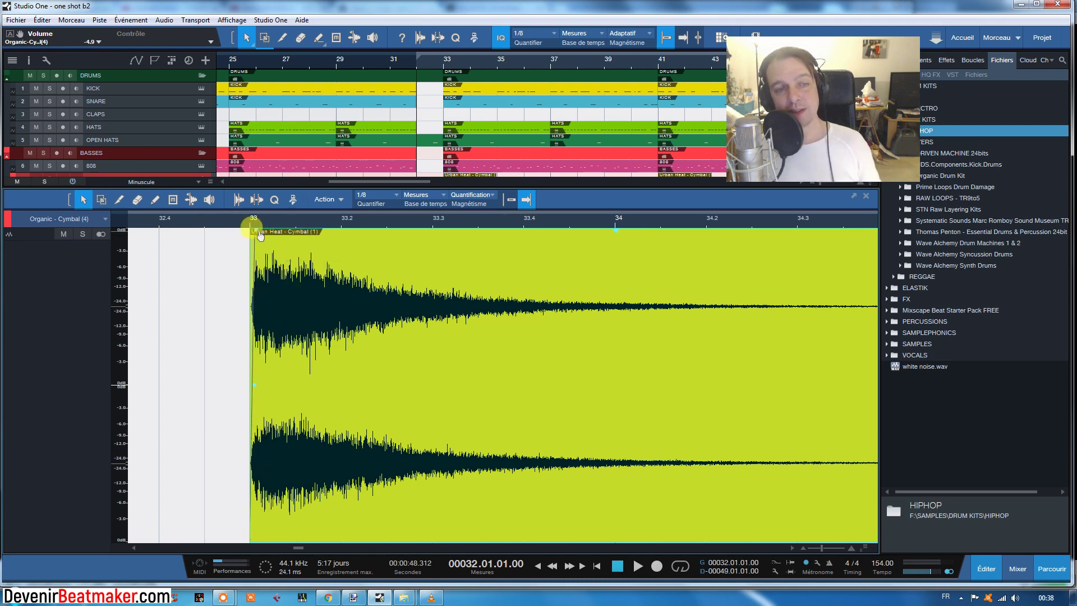
{"action": "mouse_move", "coordinate": [258, 235]}
{"action": "left_mouse_down"}
{"action": "mouse_move", "coordinate": [291, 239]}
{"action": "mouse_move", "coordinate": [253, 233]}
{"action": "left_mouse_up"}
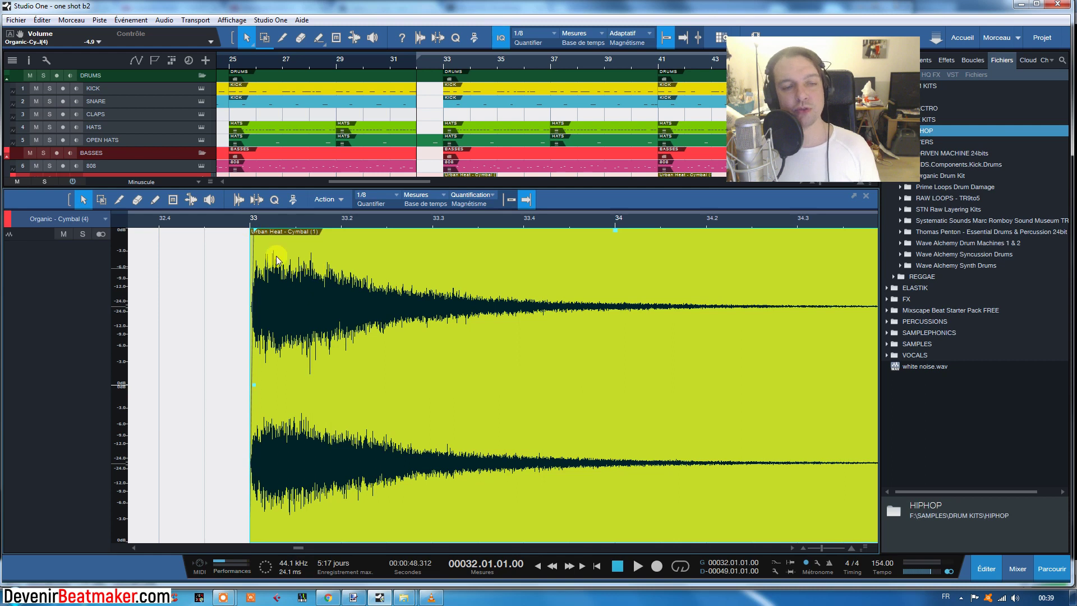
{"action": "left_click_drag", "start_coordinate": [436, 185], "coordinate": [435, 250]}
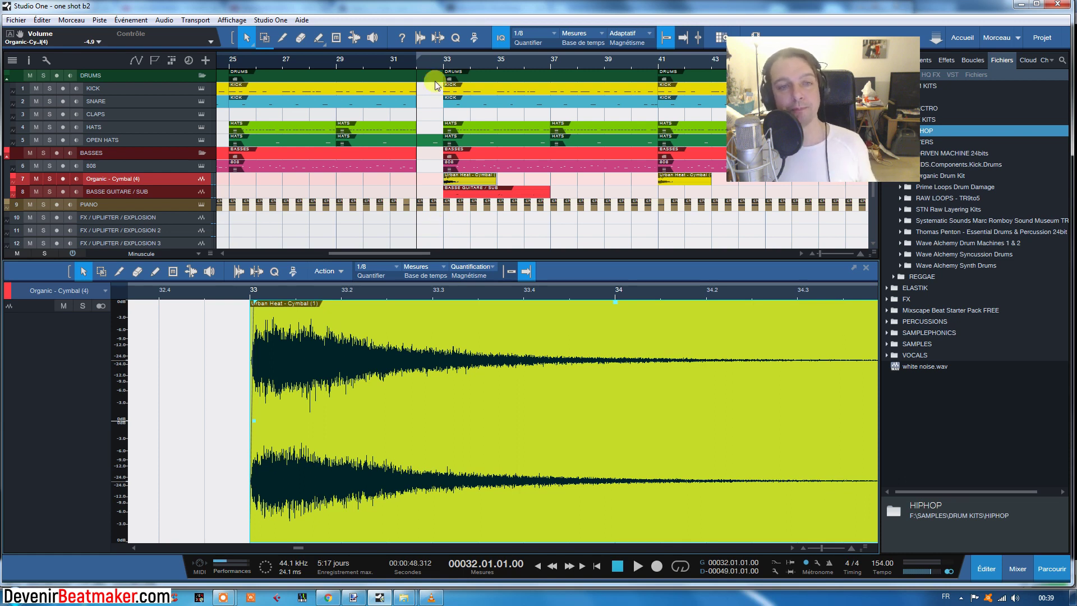
{"action": "key", "text": "space"}
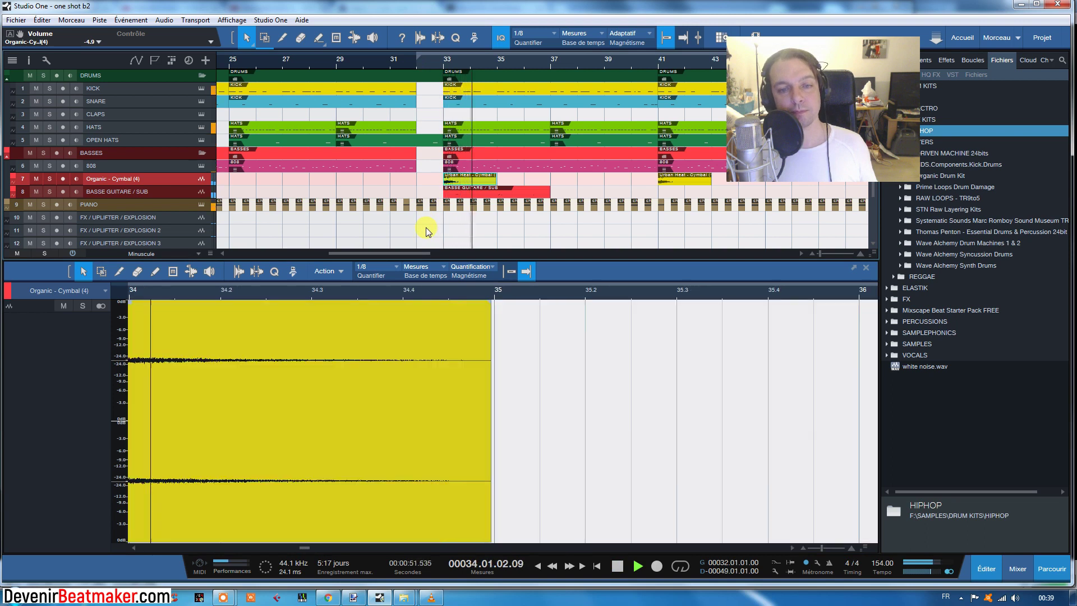
{"action": "left_click", "coordinate": [617, 566]}
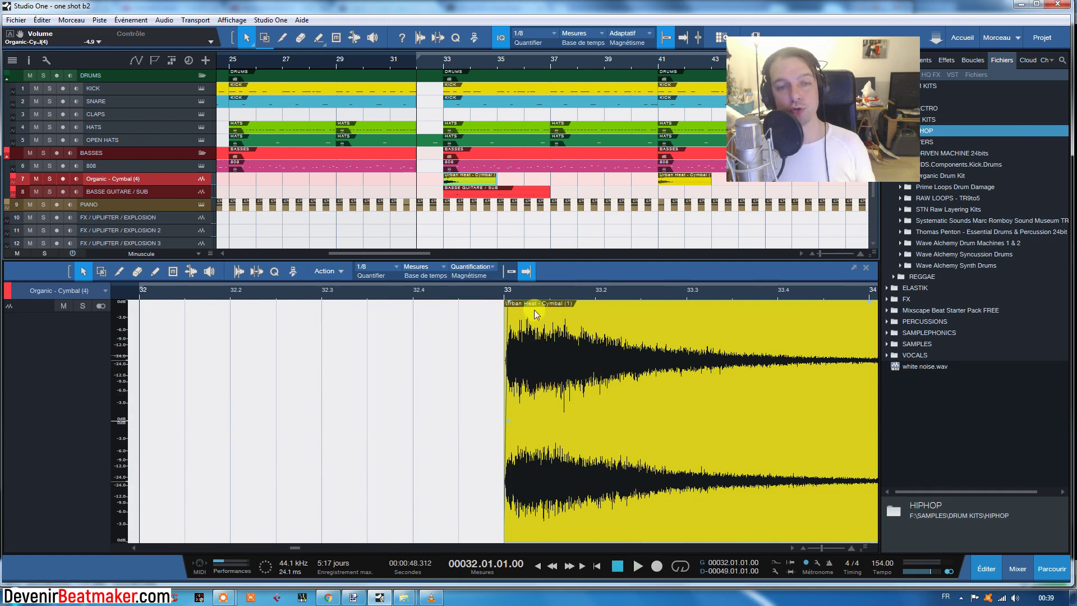
Lengthen the fade-in of the cymbal event at bar 33 to about 27 ms
{"action": "left_click", "coordinate": [519, 306]}
{"action": "scroll", "coordinate": [518, 306], "scroll_direction": "up", "scroll_amount": 2}
{"action": "scroll", "coordinate": [518, 305], "scroll_direction": "up", "scroll_amount": 2}
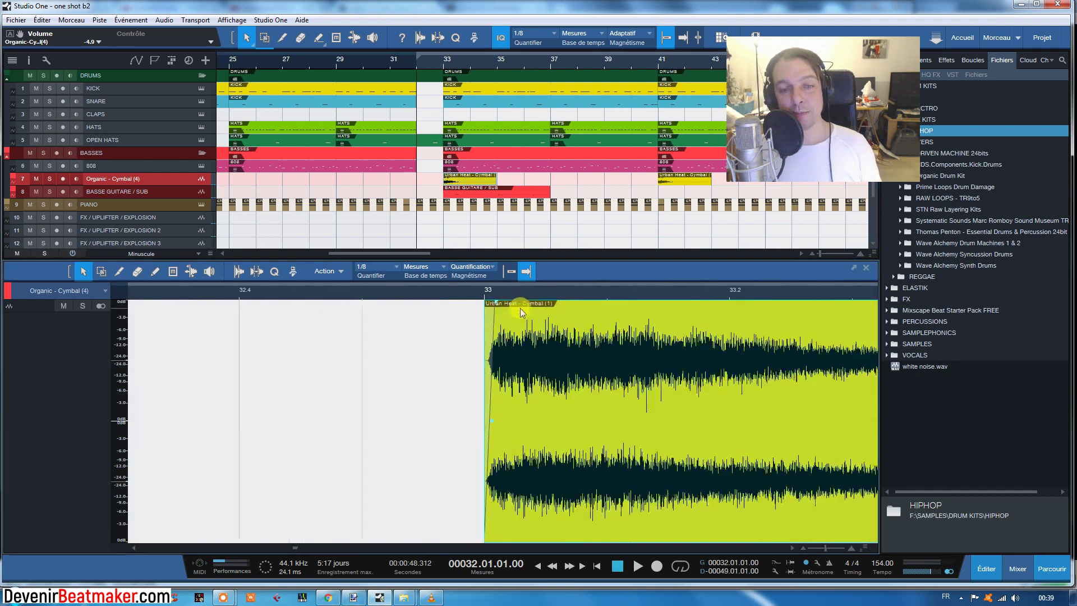
{"action": "left_click_drag", "start_coordinate": [498, 306], "coordinate": [504, 304]}
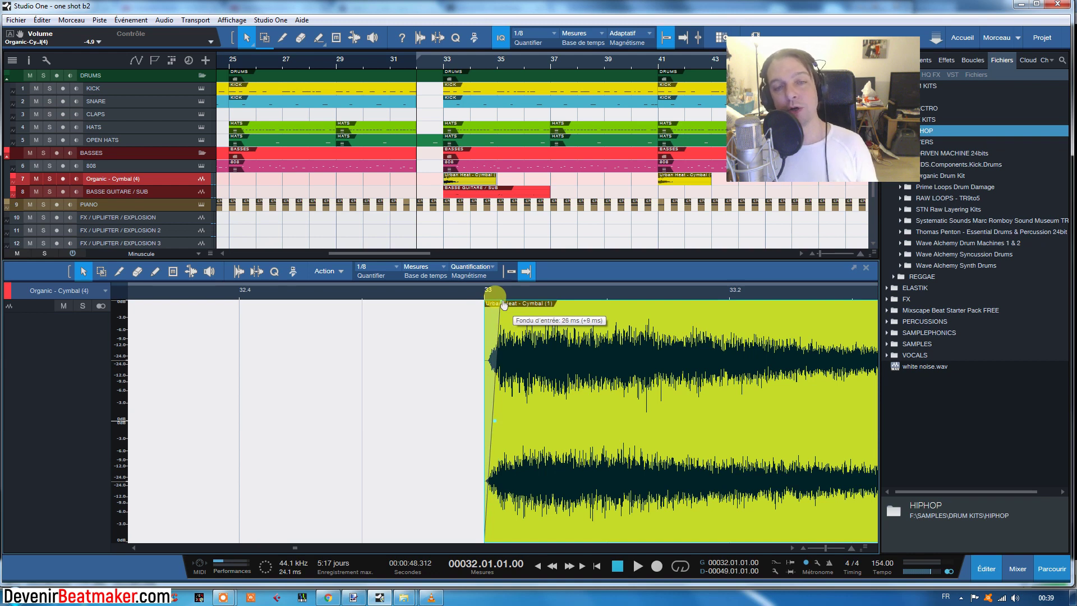
{"action": "left_click_drag", "start_coordinate": [504, 305], "coordinate": [505, 304]}
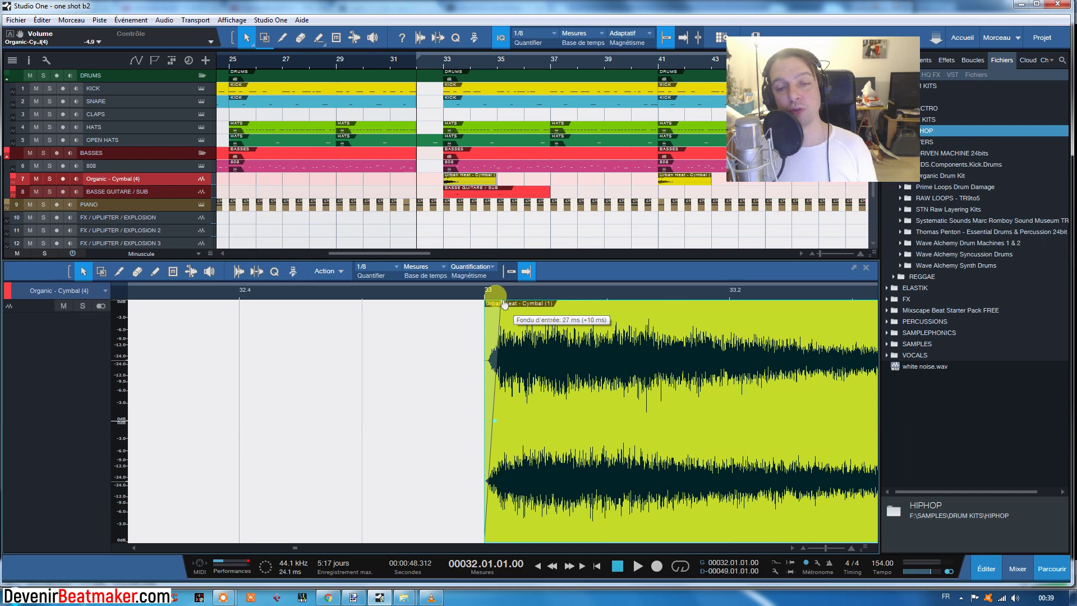
{"action": "left_click_drag", "start_coordinate": [504, 305], "coordinate": [504, 305]}
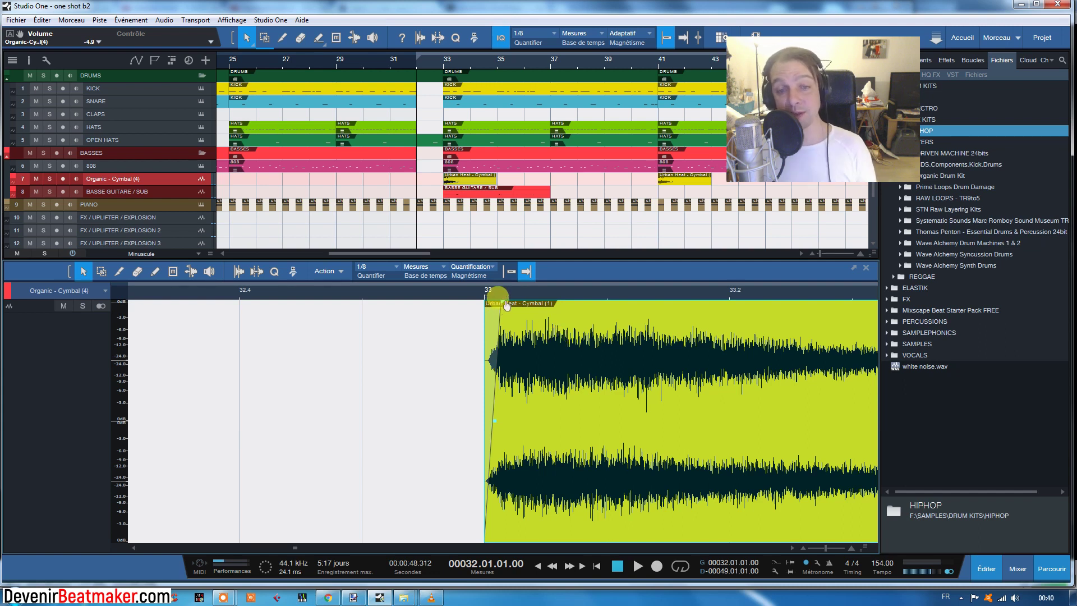
{"action": "mouse_move", "coordinate": [506, 309]}
{"action": "left_mouse_down"}
{"action": "mouse_move", "coordinate": [495, 306]}
{"action": "mouse_move", "coordinate": [505, 306]}
{"action": "left_mouse_up"}
Play the passage from bar 32 twice to hear the cymbal's softened attack
{"action": "key", "text": "space"}
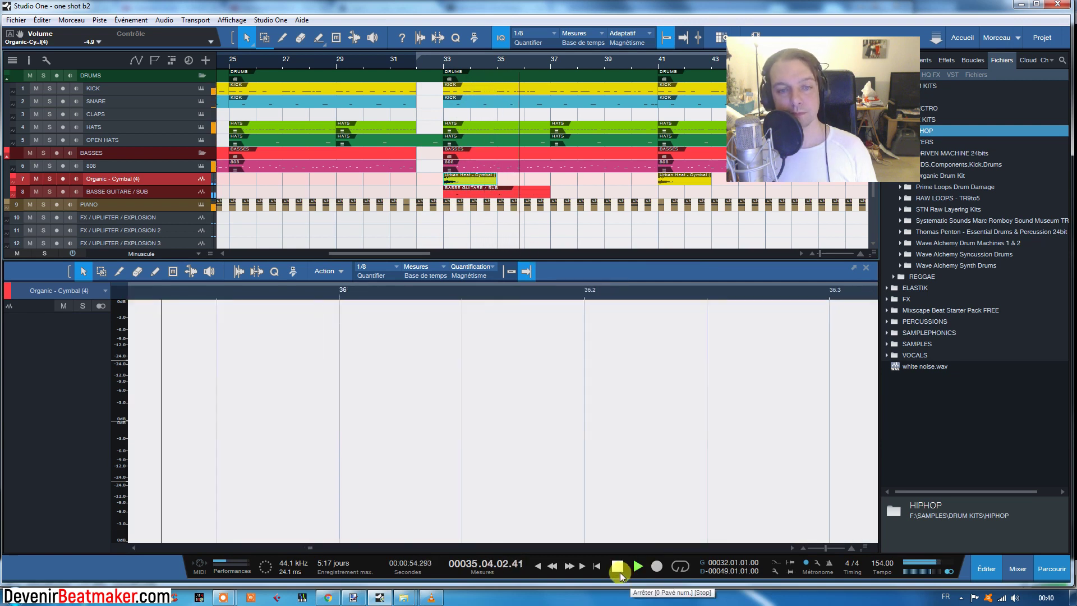
{"action": "left_click", "coordinate": [621, 571]}
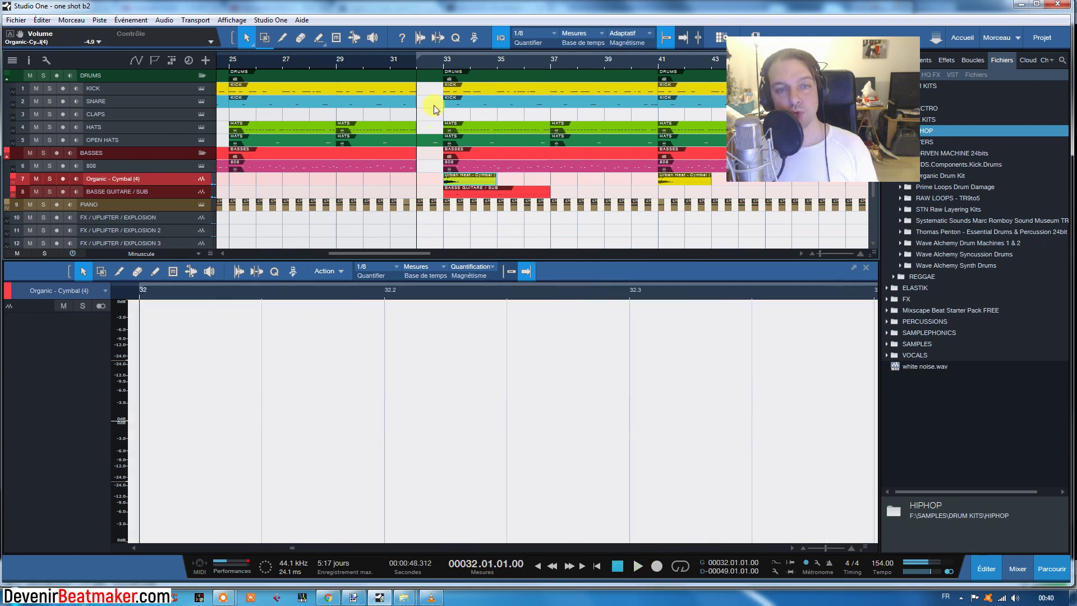
{"action": "key", "text": "space"}
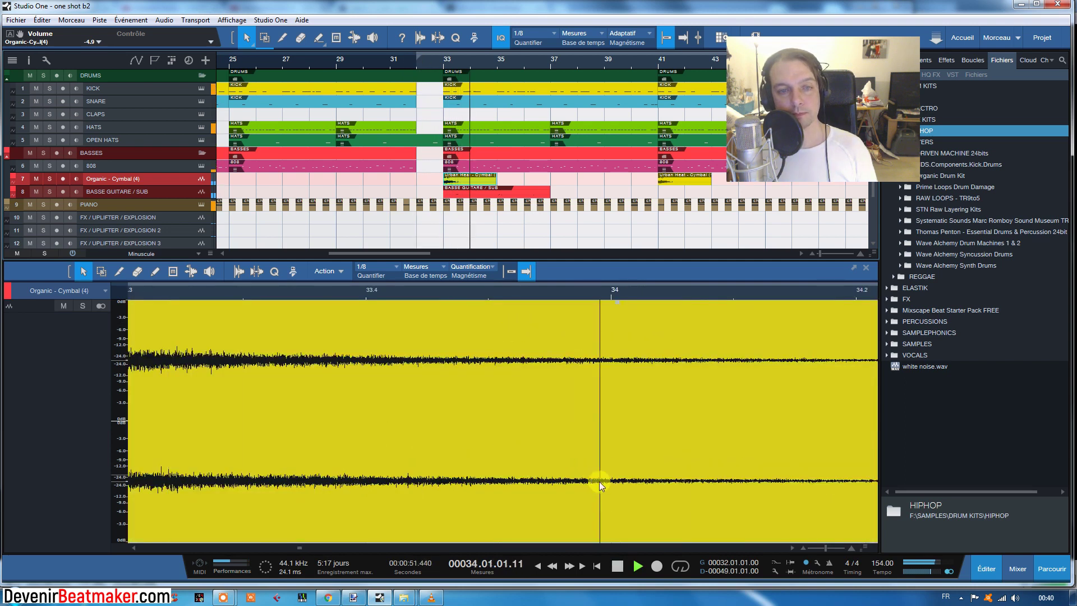
{"action": "left_click", "coordinate": [616, 566]}
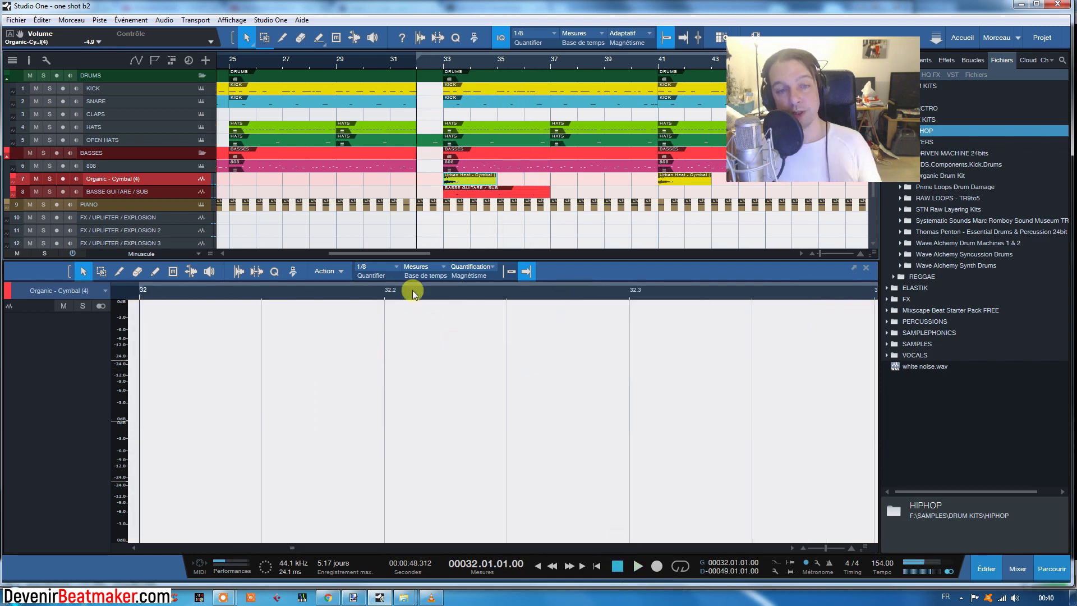
Extend the cymbal event's fade-in to about 68 ms and listen to the transition from bar 32
{"action": "left_click_drag", "start_coordinate": [413, 283], "coordinate": [606, 269]}
{"action": "left_click_drag", "start_coordinate": [710, 290], "coordinate": [555, 306]}
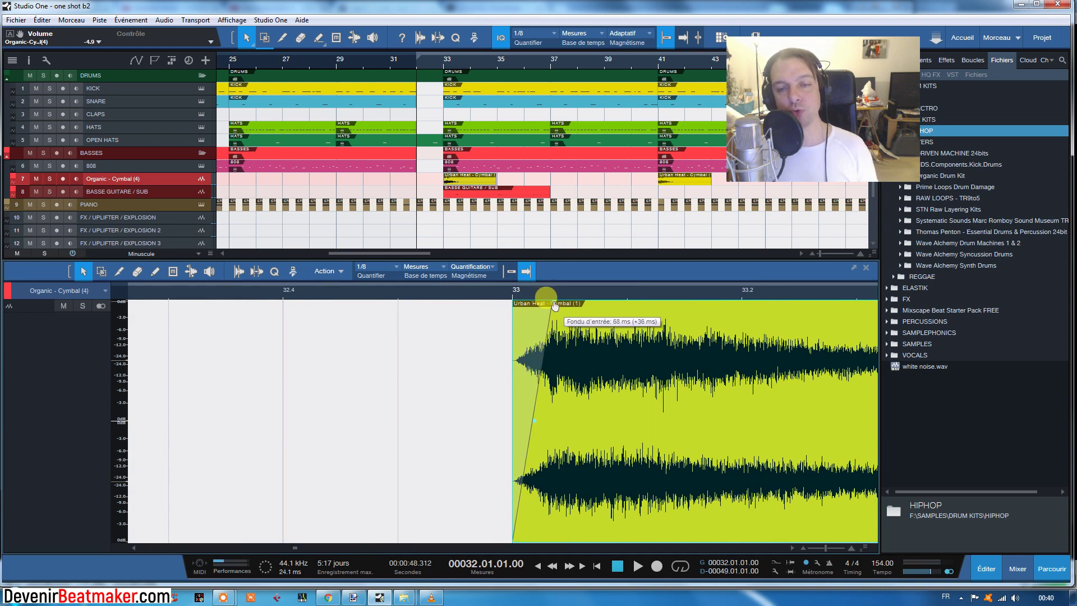
{"action": "left_click_drag", "start_coordinate": [554, 306], "coordinate": [554, 306]}
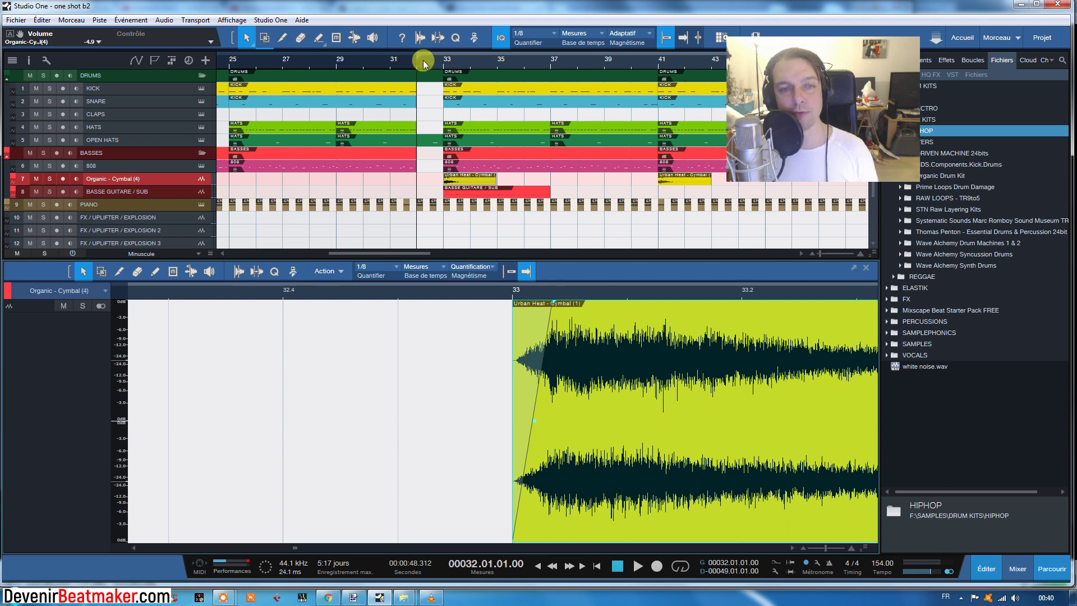
{"action": "key", "text": "space"}
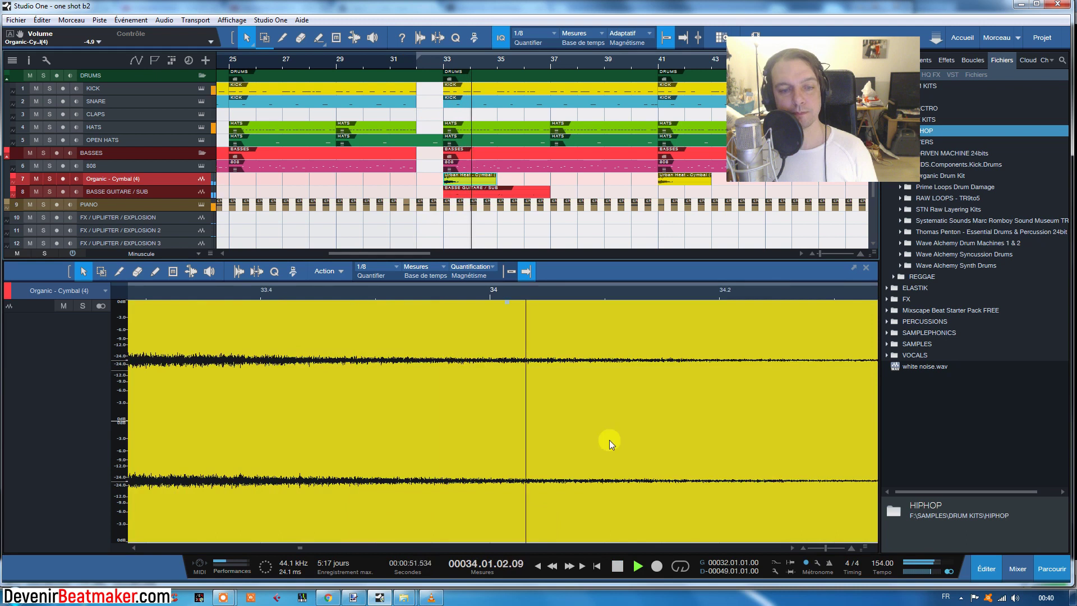
{"action": "left_click", "coordinate": [616, 567]}
Extend the cymbal event's fade-in to about 154 ms and audition the result from bar 32
{"action": "left_click", "coordinate": [449, 183]}
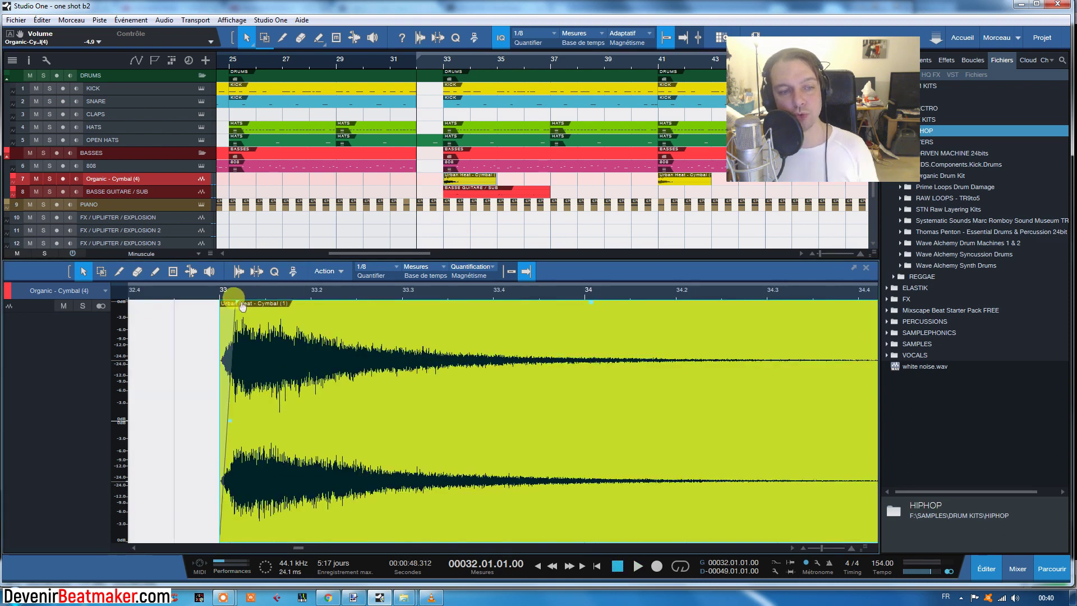
{"action": "left_click_drag", "start_coordinate": [236, 301], "coordinate": [258, 307]}
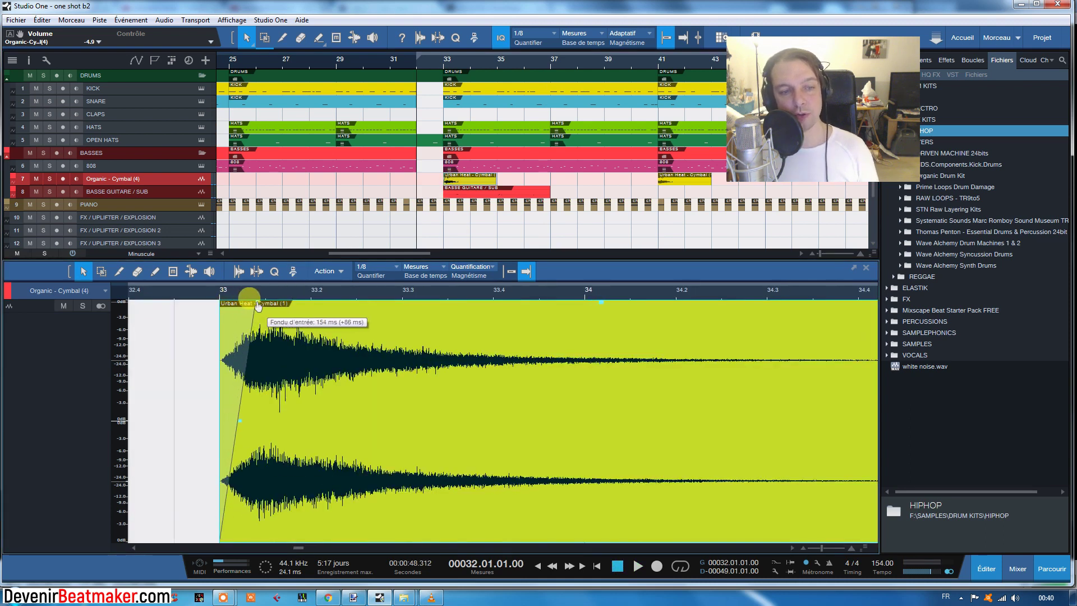
{"action": "key", "text": "space"}
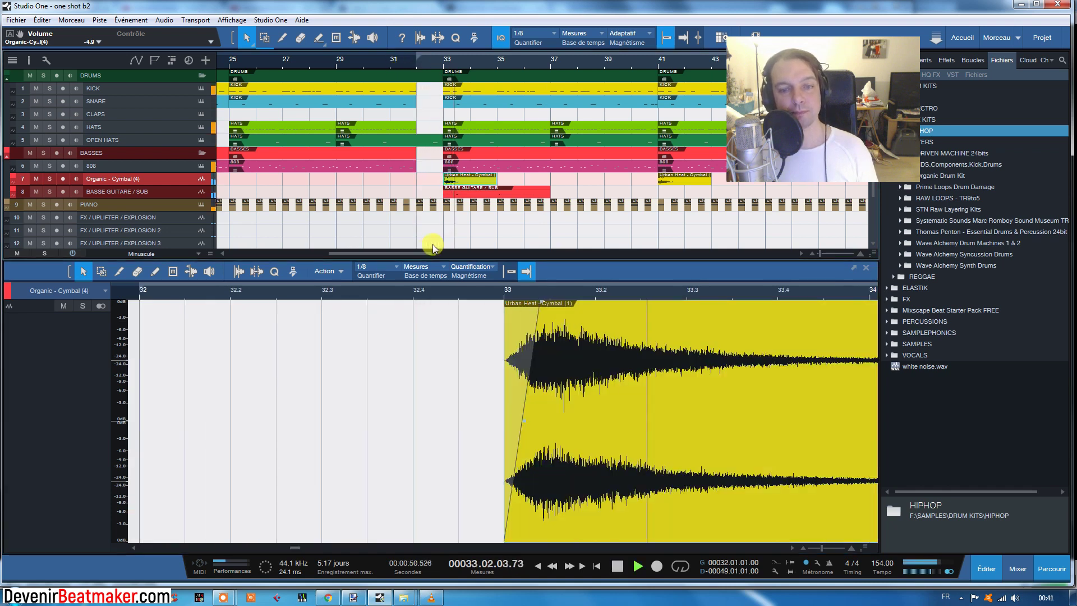
{"action": "left_click", "coordinate": [618, 567]}
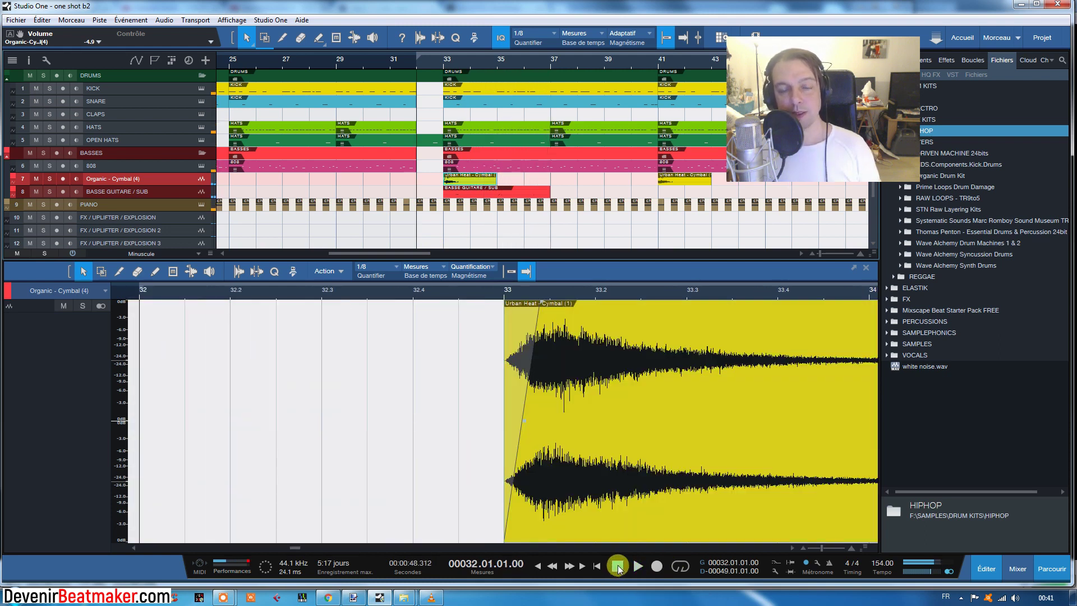